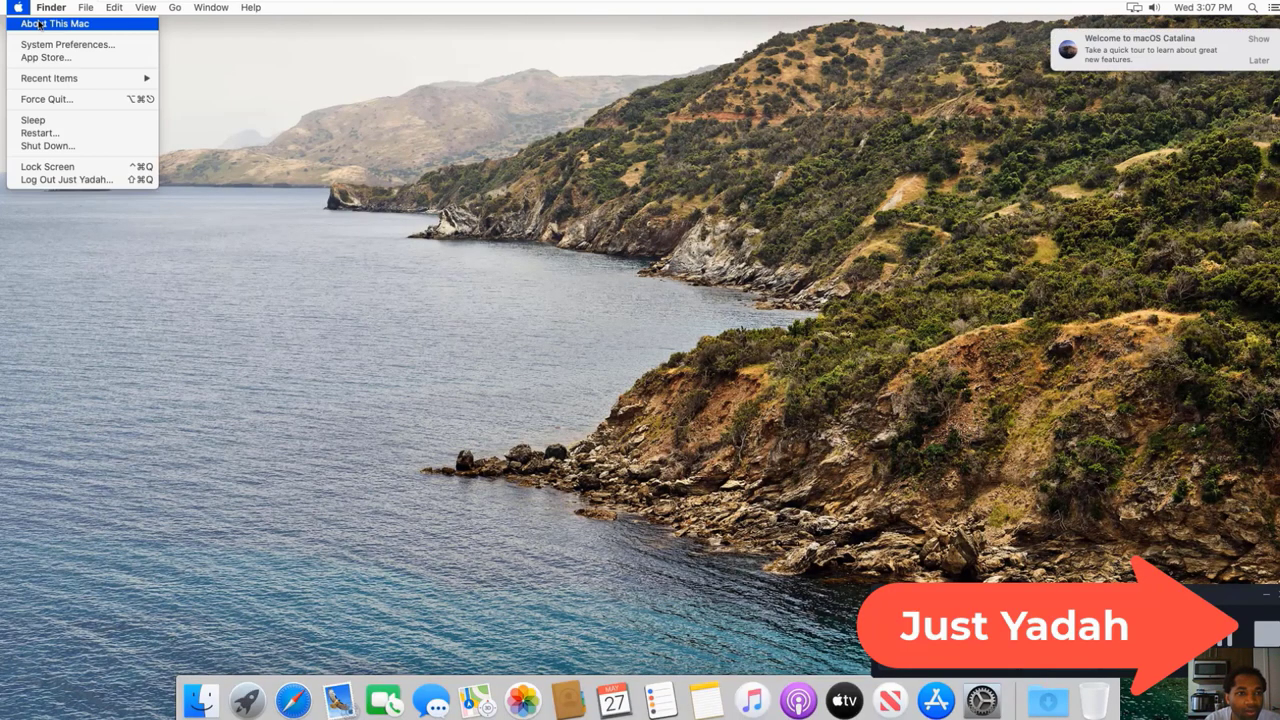
# Start downloading and installing the macOS Catalina 10.15.5 update from this Mac's system information, allowing the restart
pyautogui.click(329, 57)
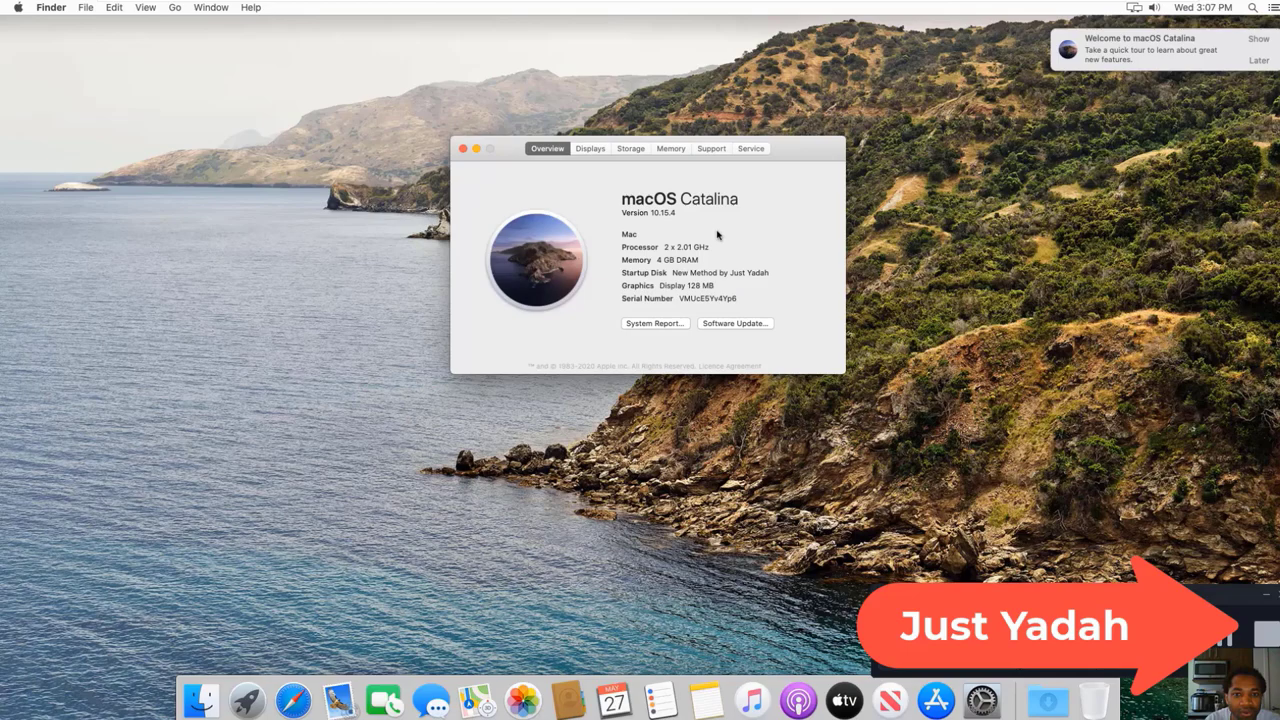
pyautogui.click(735, 324)
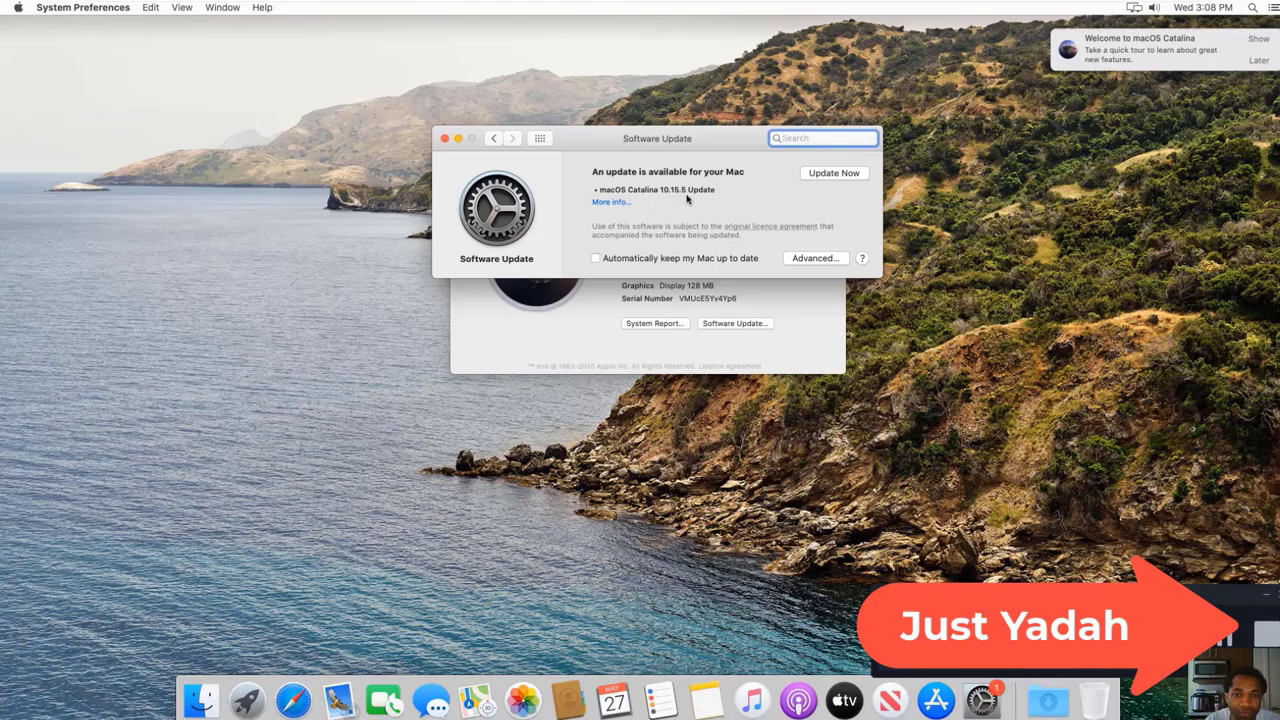
pyautogui.click(833, 174)
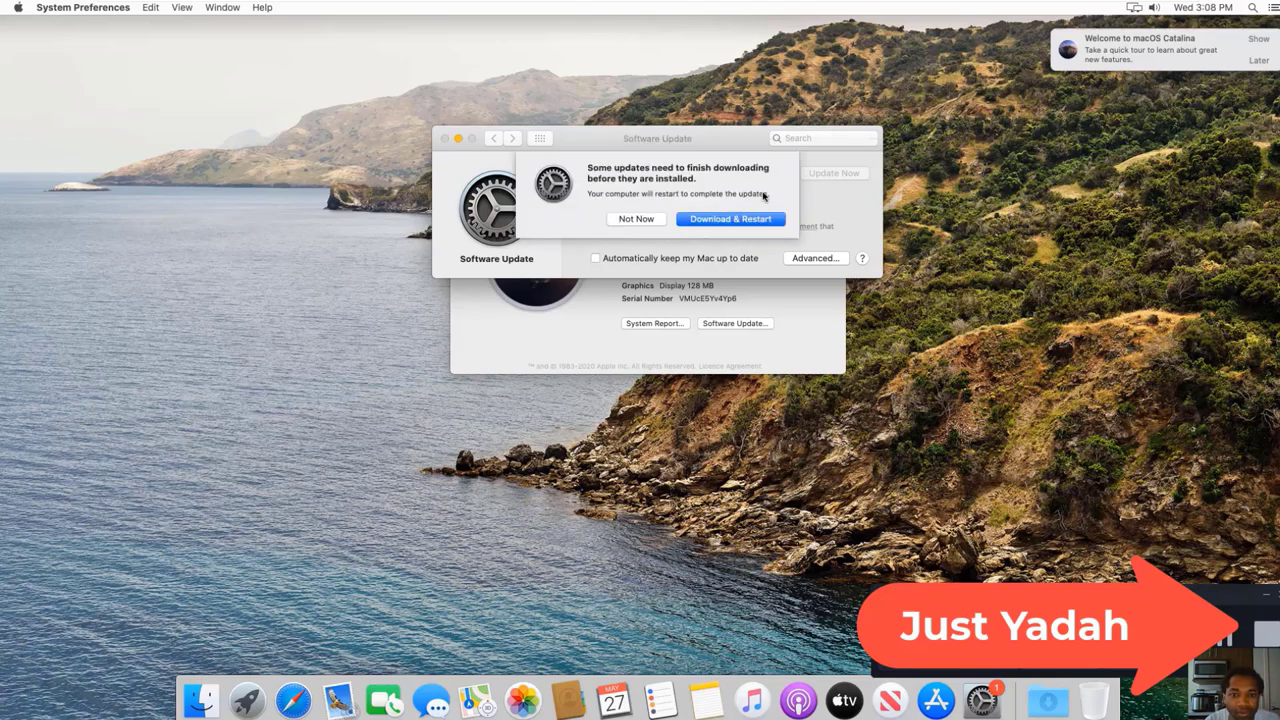
pyautogui.click(739, 220)
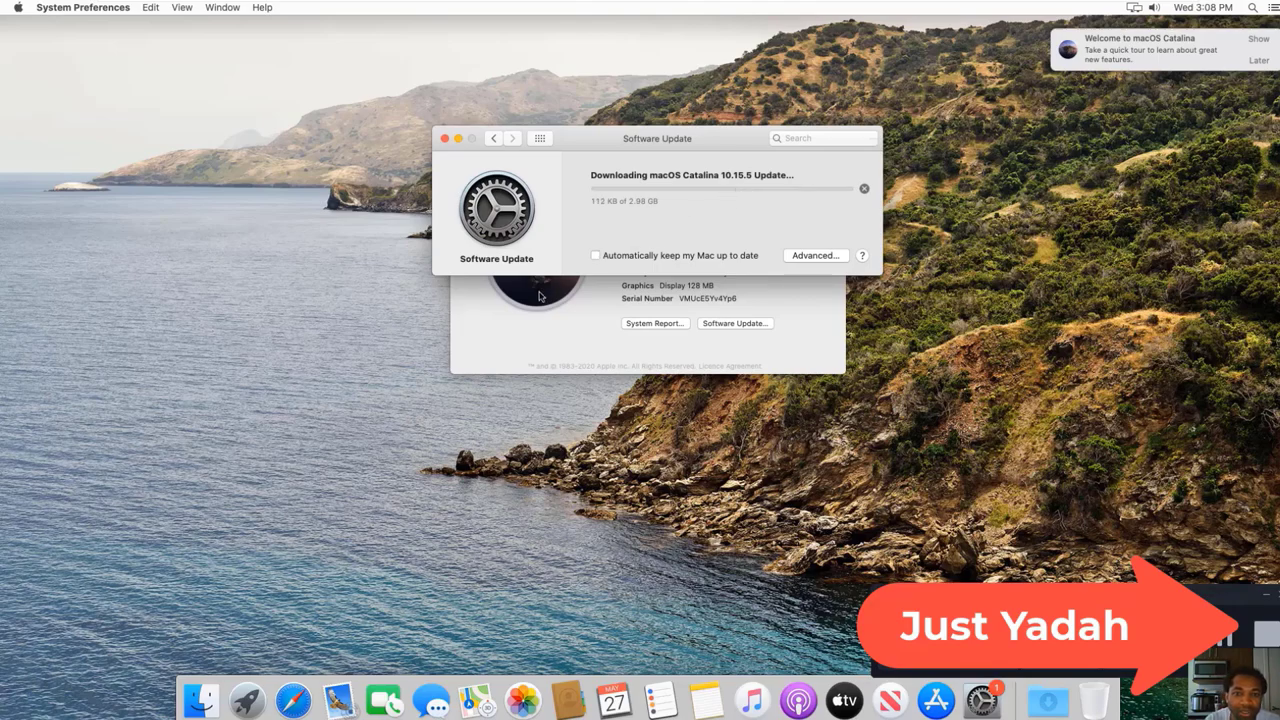
# Check the startup disk's storage in the About This Mac window, and close that window
pyautogui.click(539, 331)
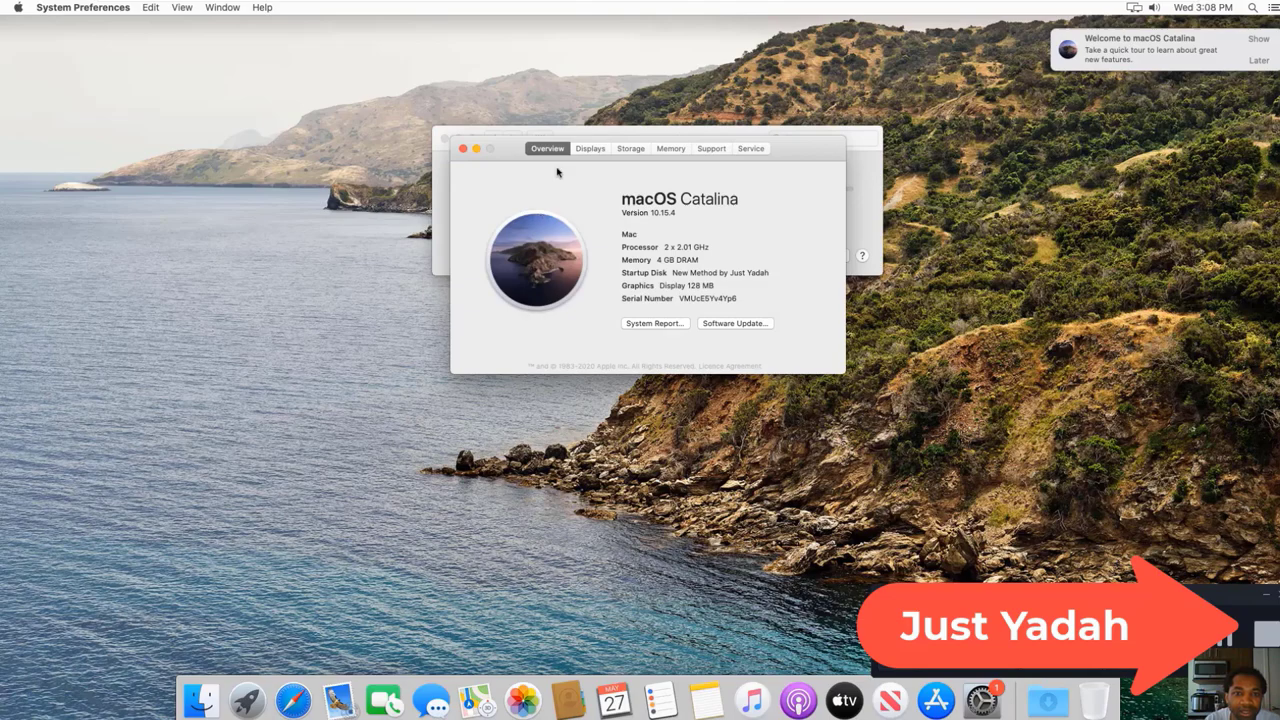
pyautogui.click(631, 149)
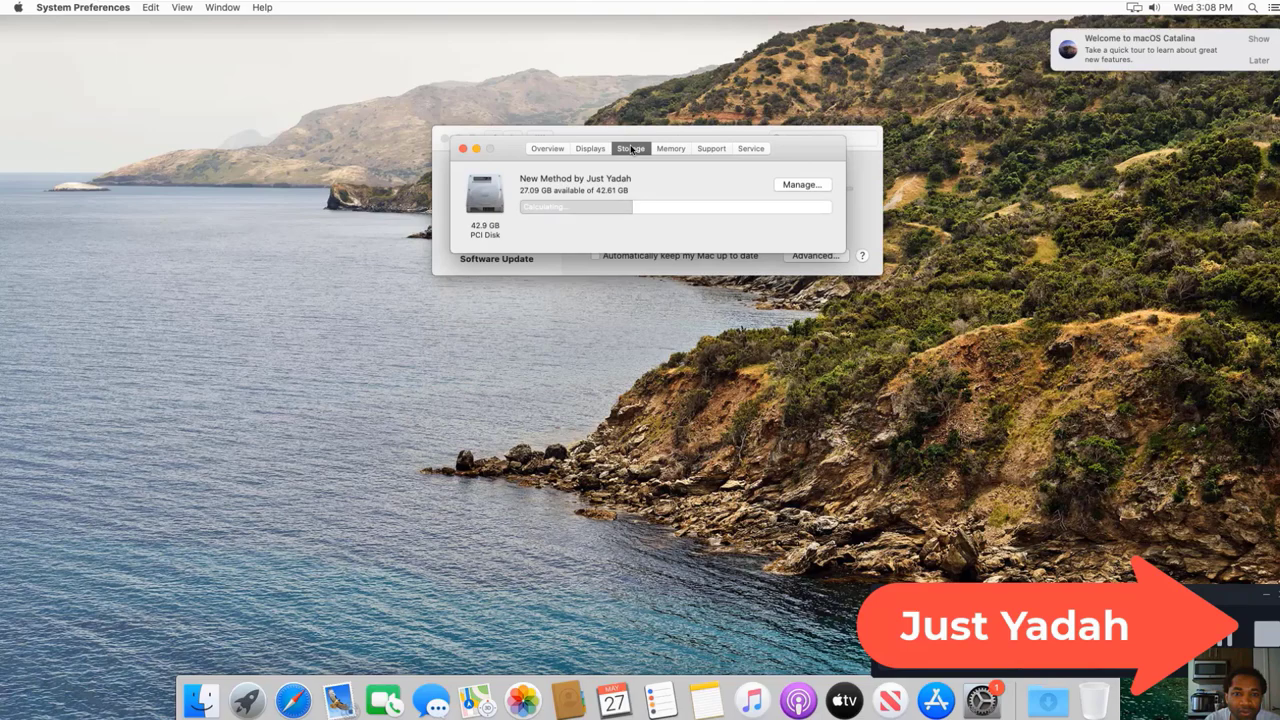
pyautogui.click(463, 149)
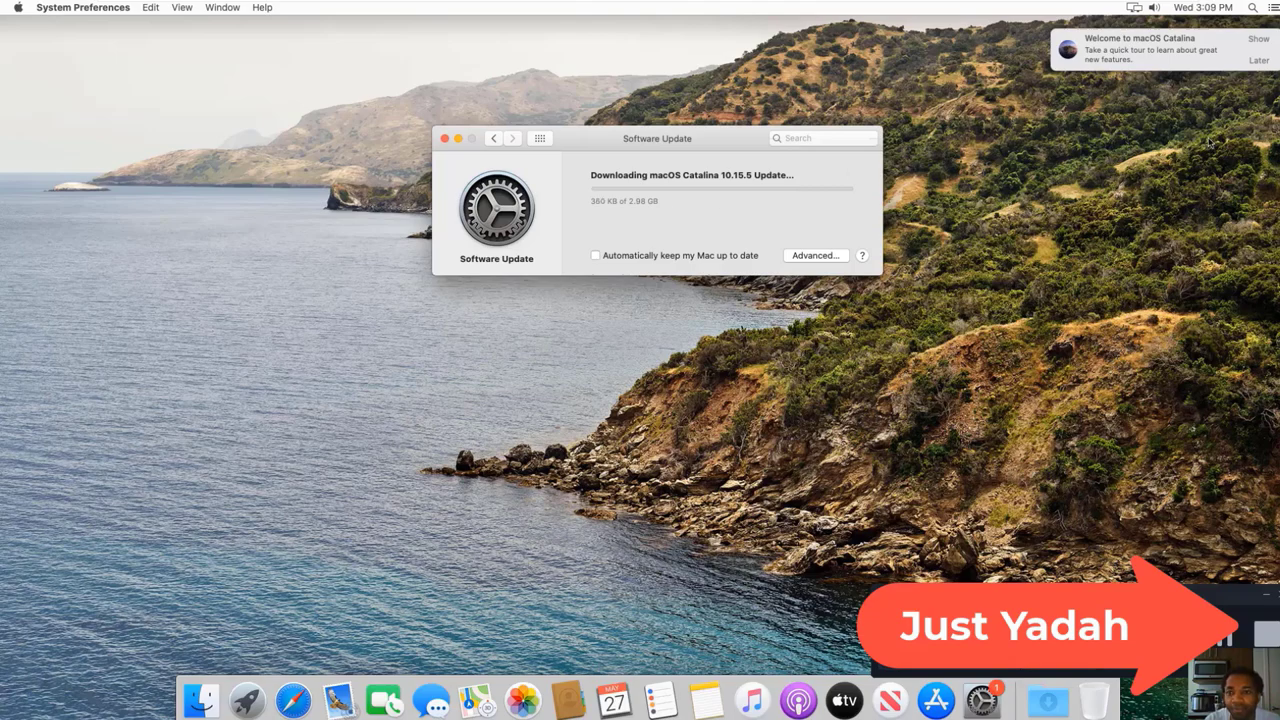
# Postpone the Welcome to macOS Catalina notification with a reminder for tomorrow
pyautogui.click(1258, 62)
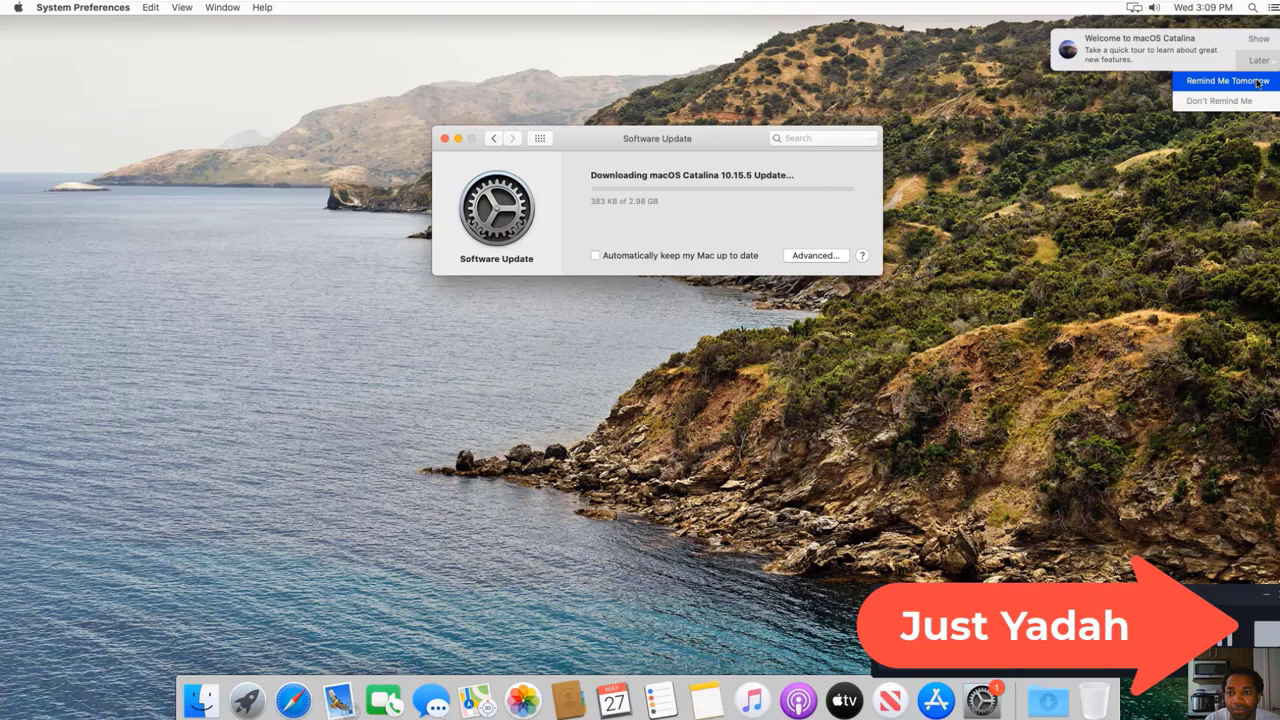
pyautogui.click(1250, 84)
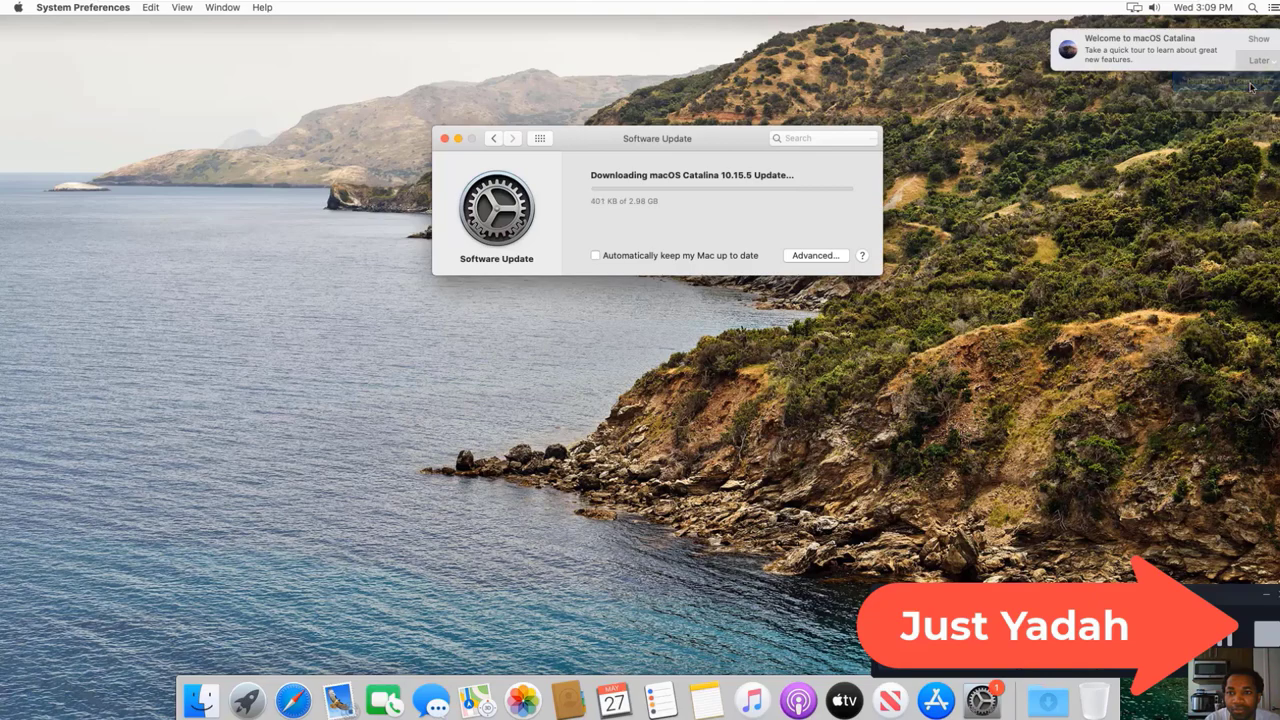
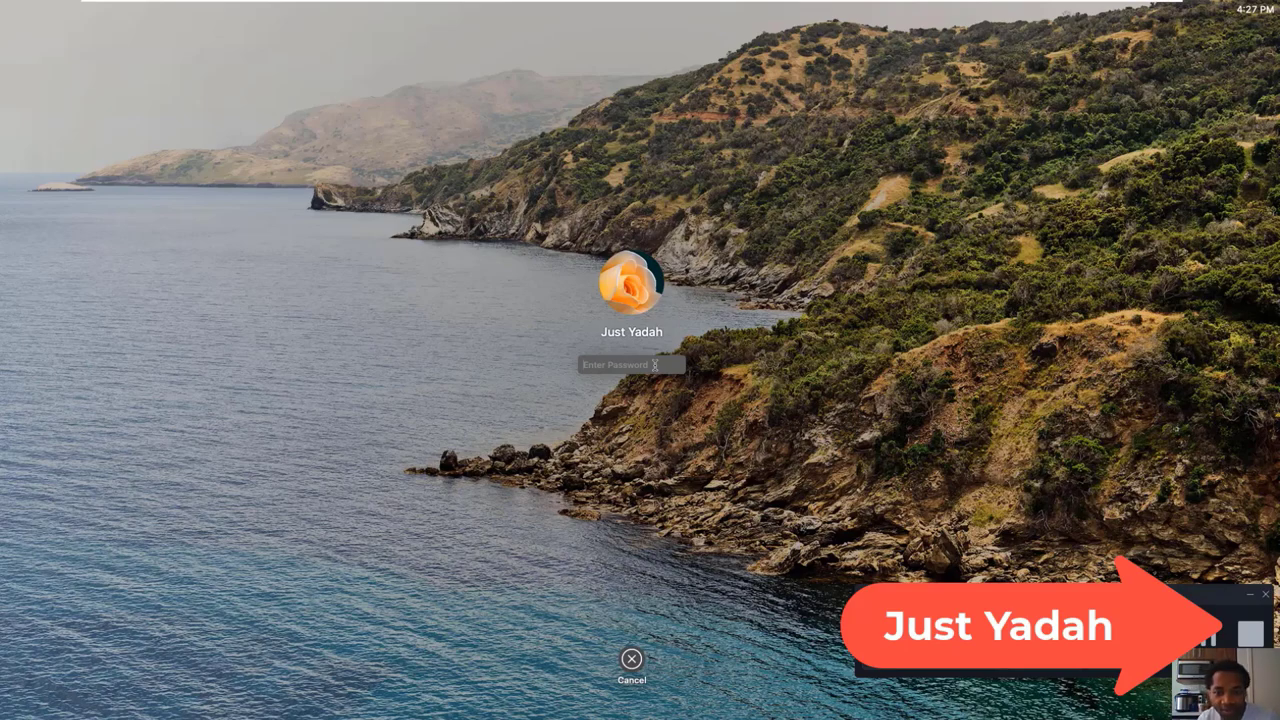
# Log in to the user account with its password and close the Software Update window
pyautogui.write('a')
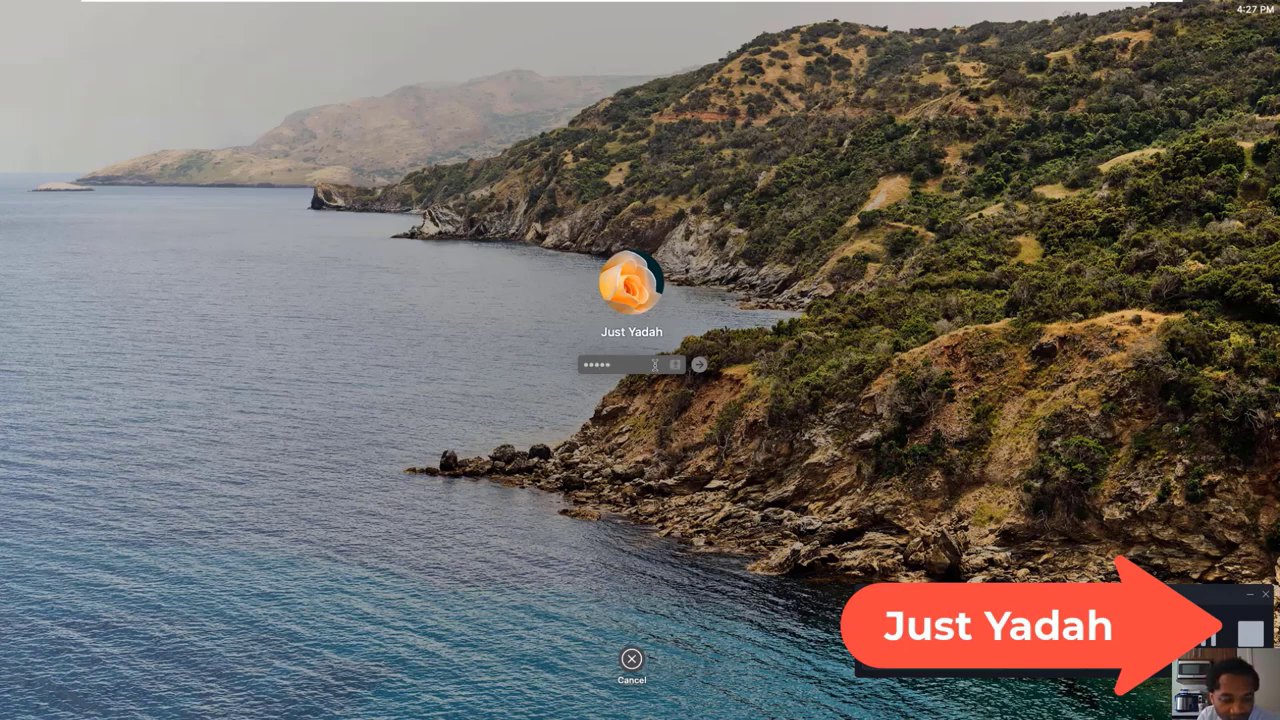
pyautogui.write('a')
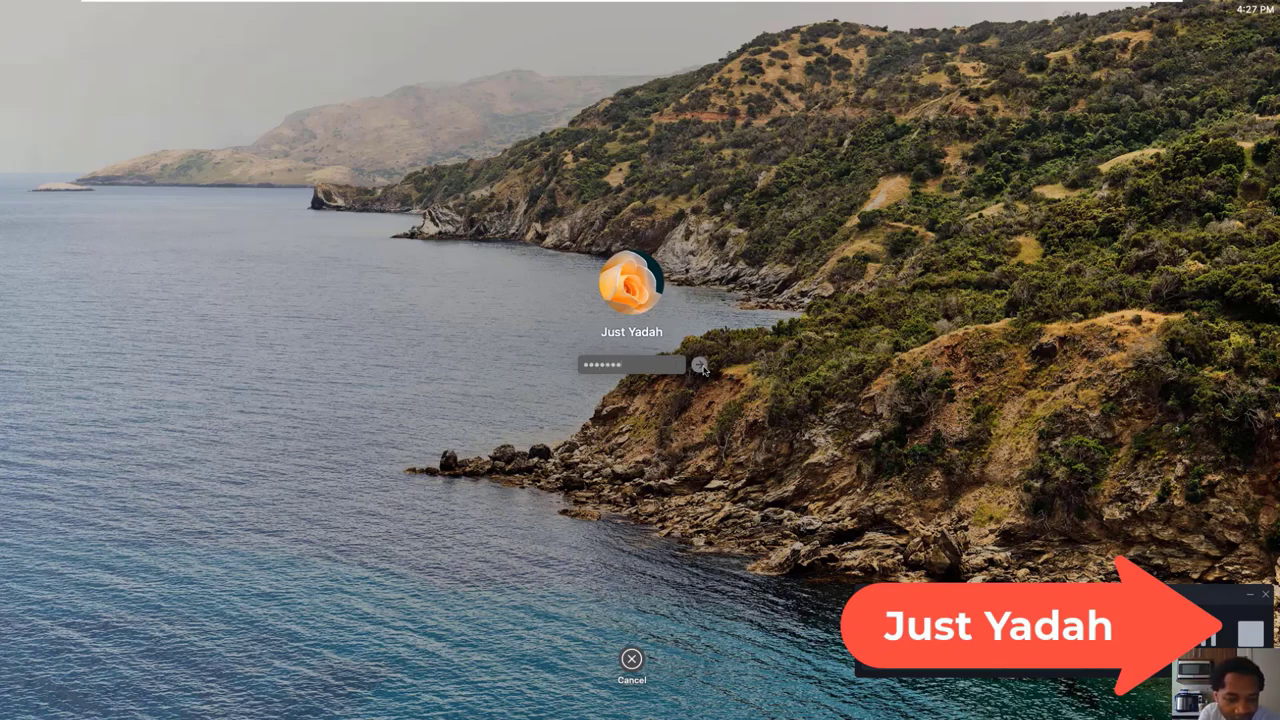
pyautogui.click(700, 366)
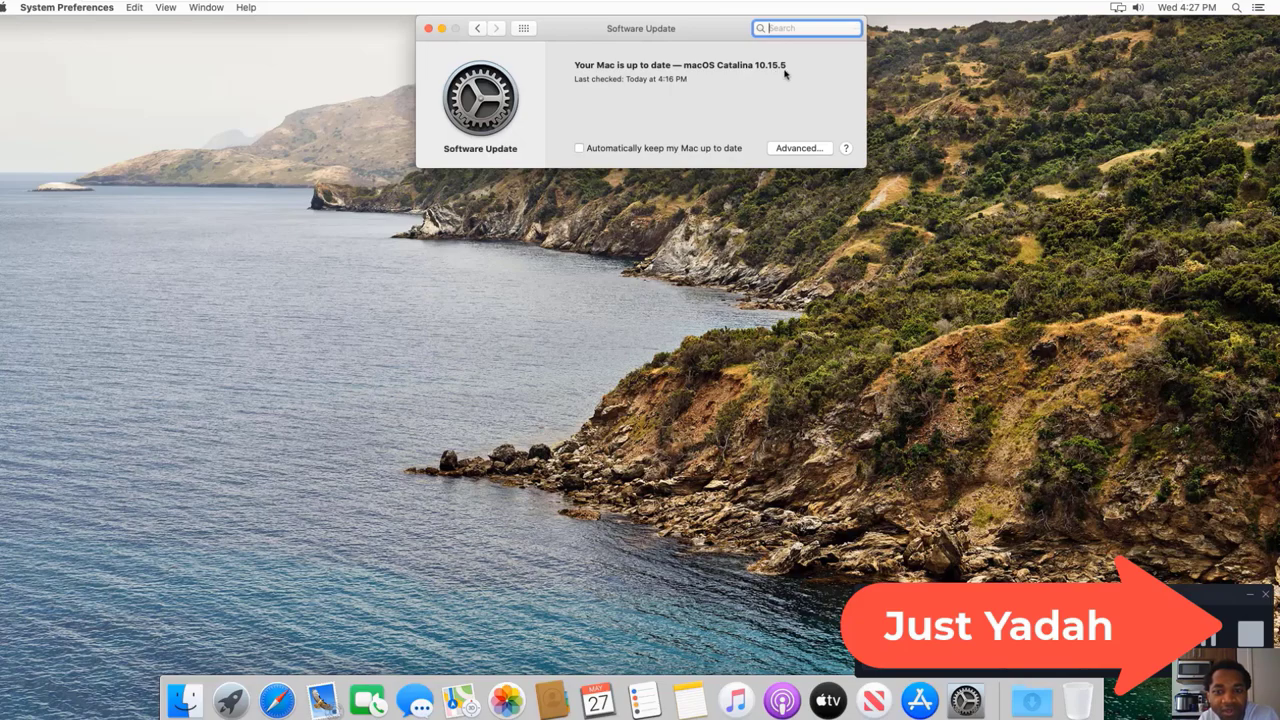
pyautogui.click(428, 30)
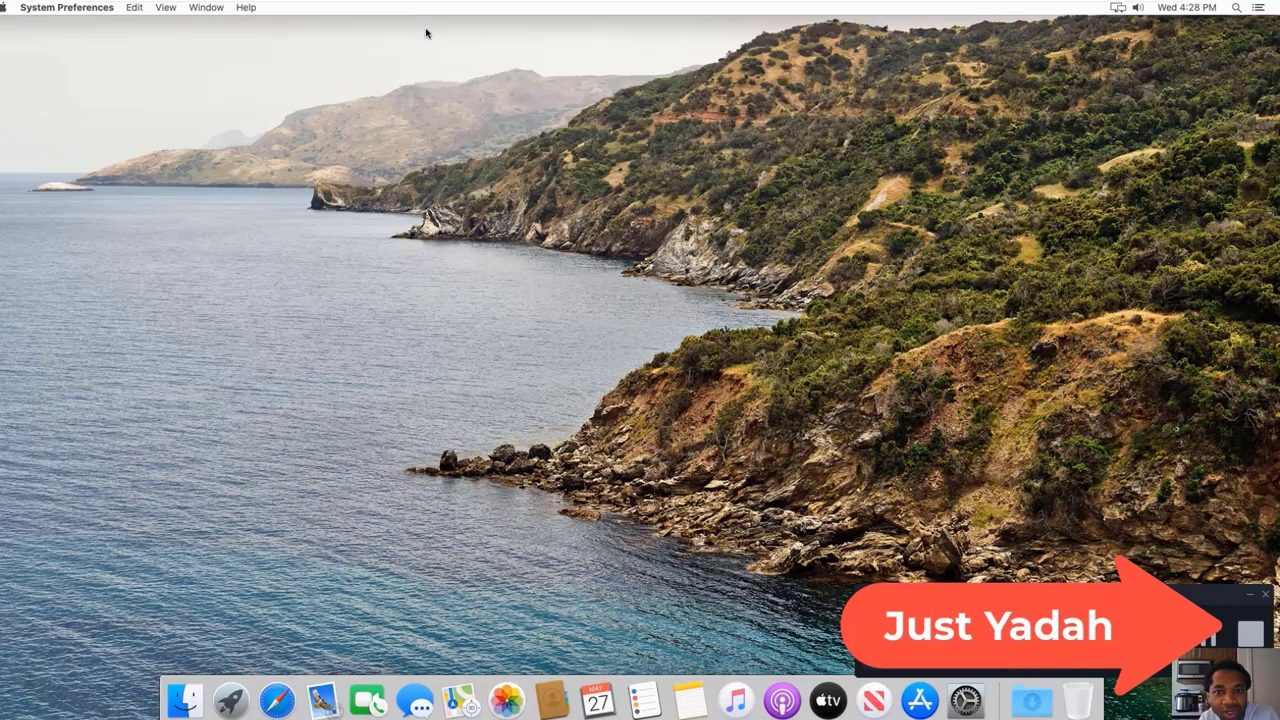
# Check the installed macOS version in the About This Mac overview, and close the window
pyautogui.click(4, 7)
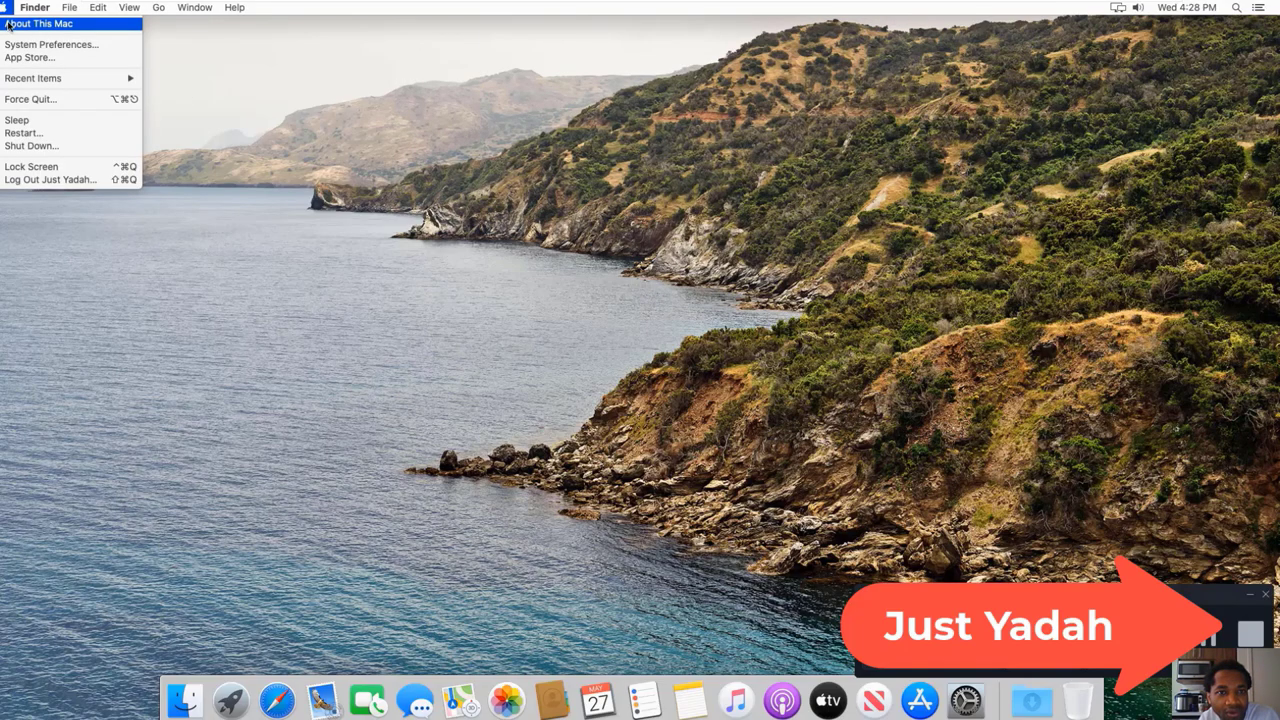
pyautogui.click(9, 24)
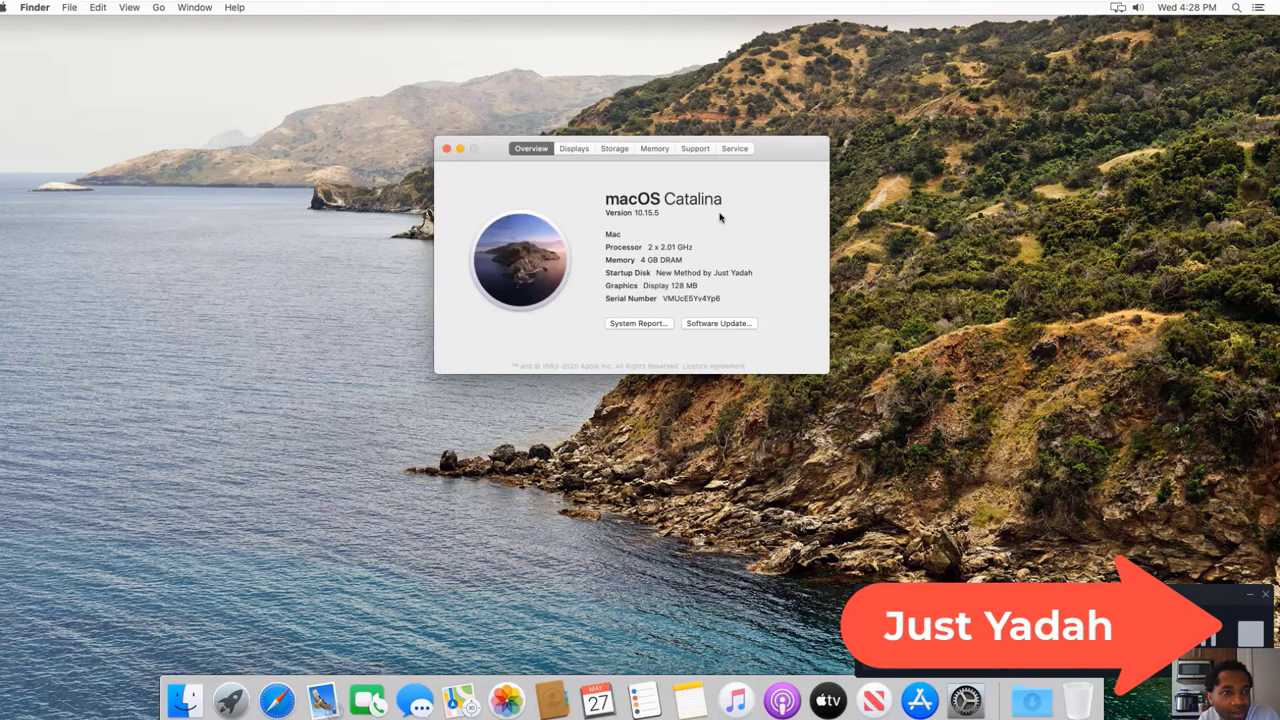
pyautogui.click(446, 149)
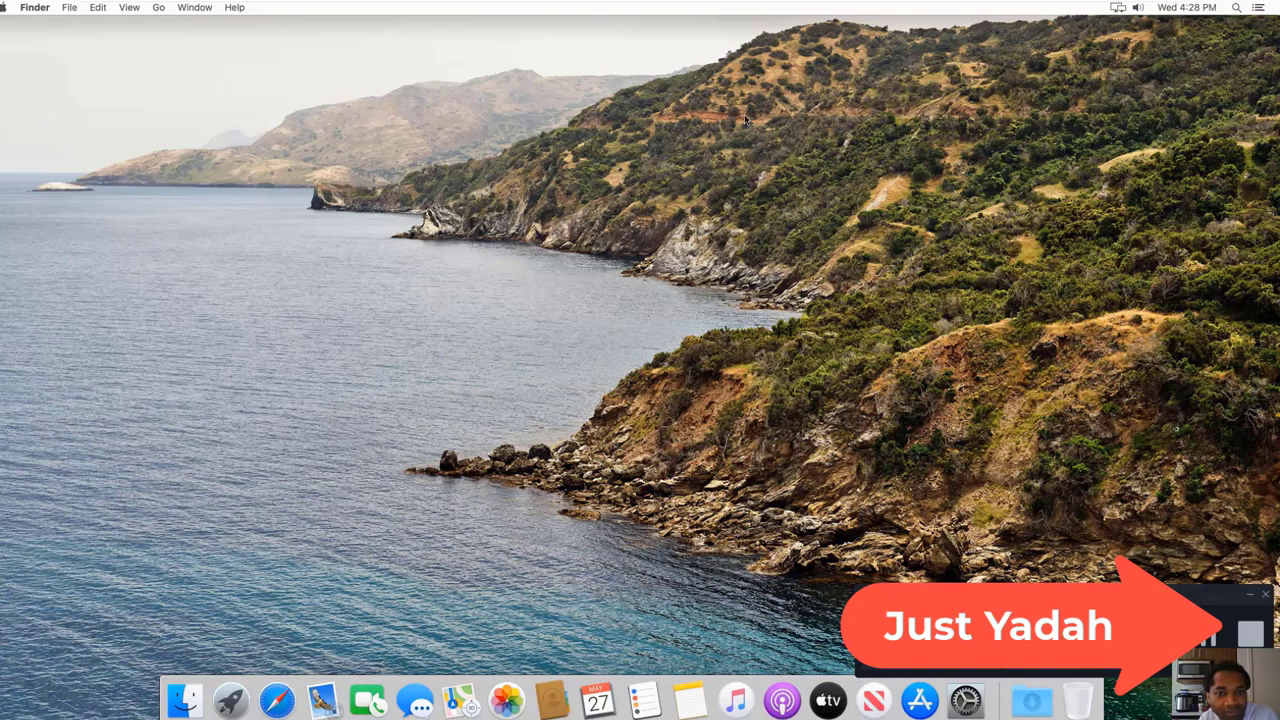
# Switch to Safari and load youtube.com
pyautogui.click(268, 704)
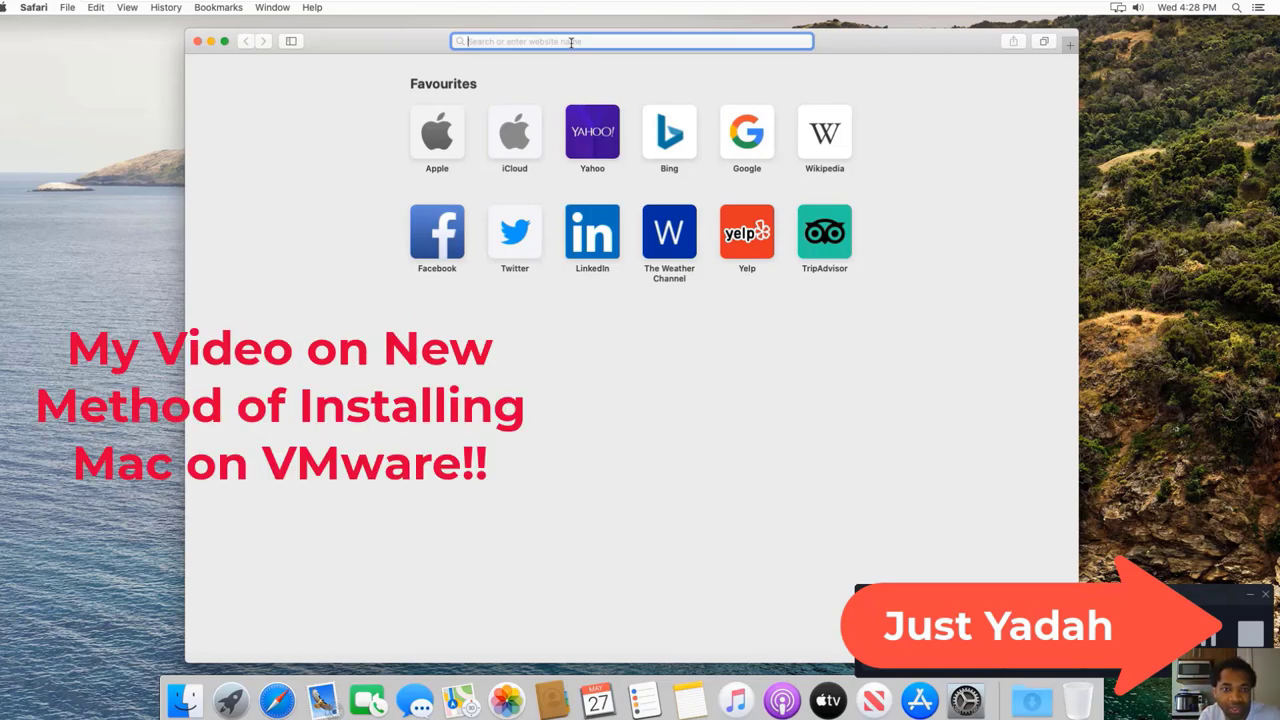
pyautogui.write('youtube.com')
pyautogui.press('Return')
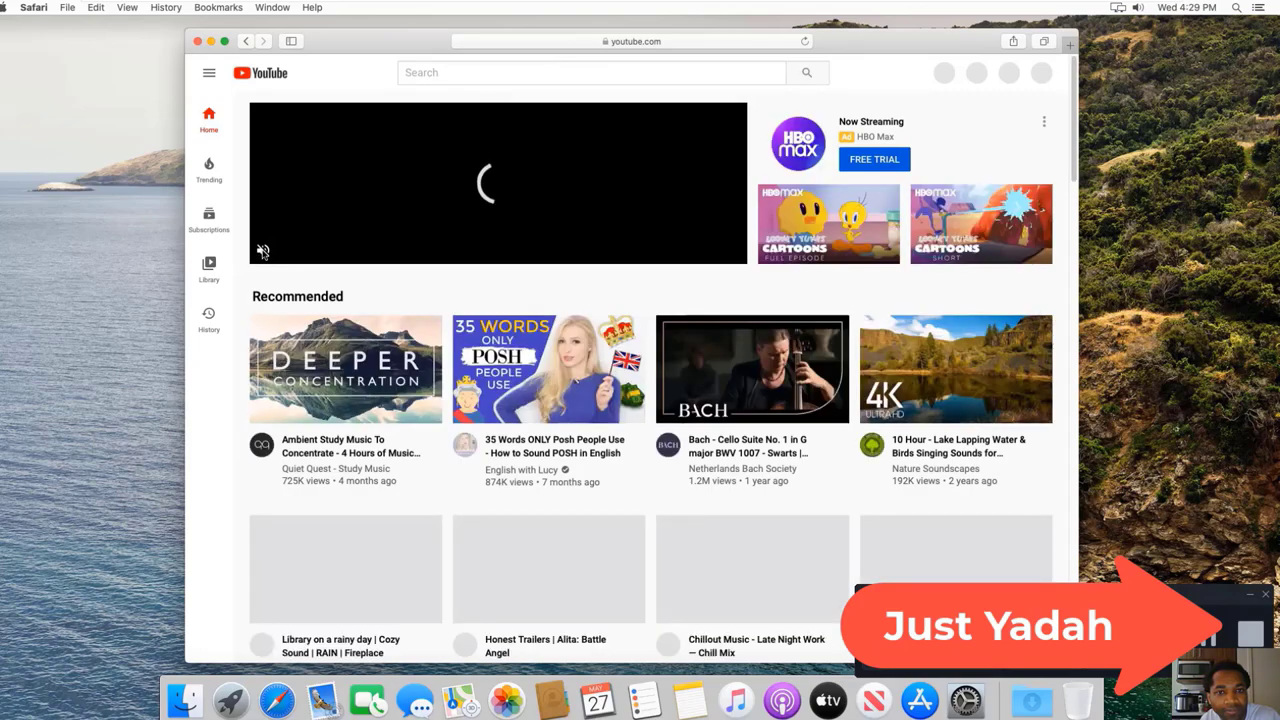
# Test the sound by unmuting and muting the HBO Max ad on the YouTube home page, and close the browser window
pyautogui.click(263, 251)
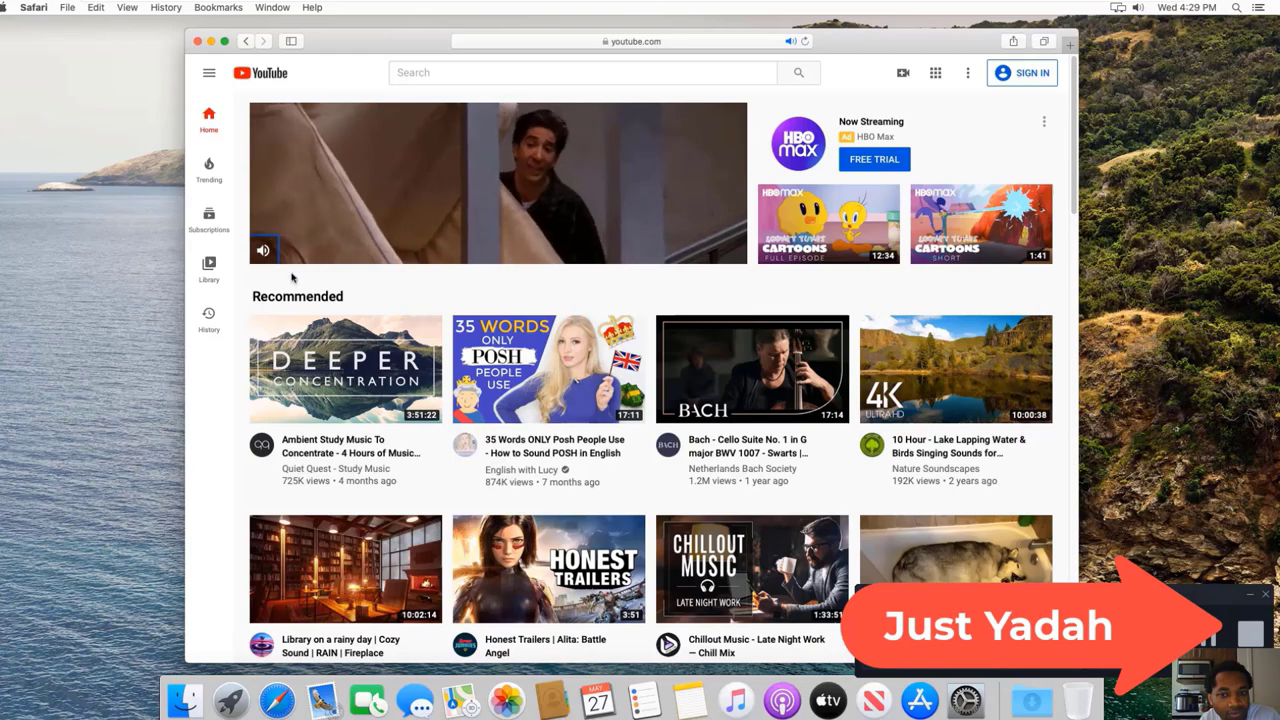
pyautogui.click(262, 250)
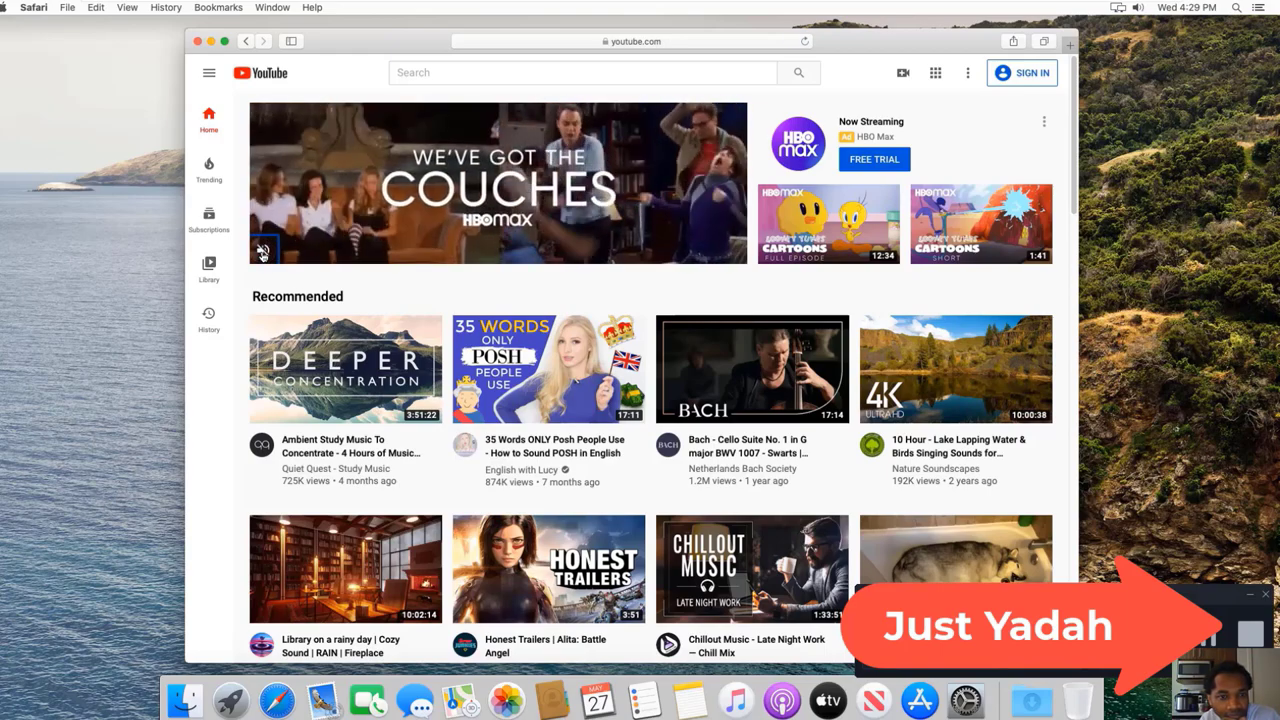
pyautogui.click(197, 41)
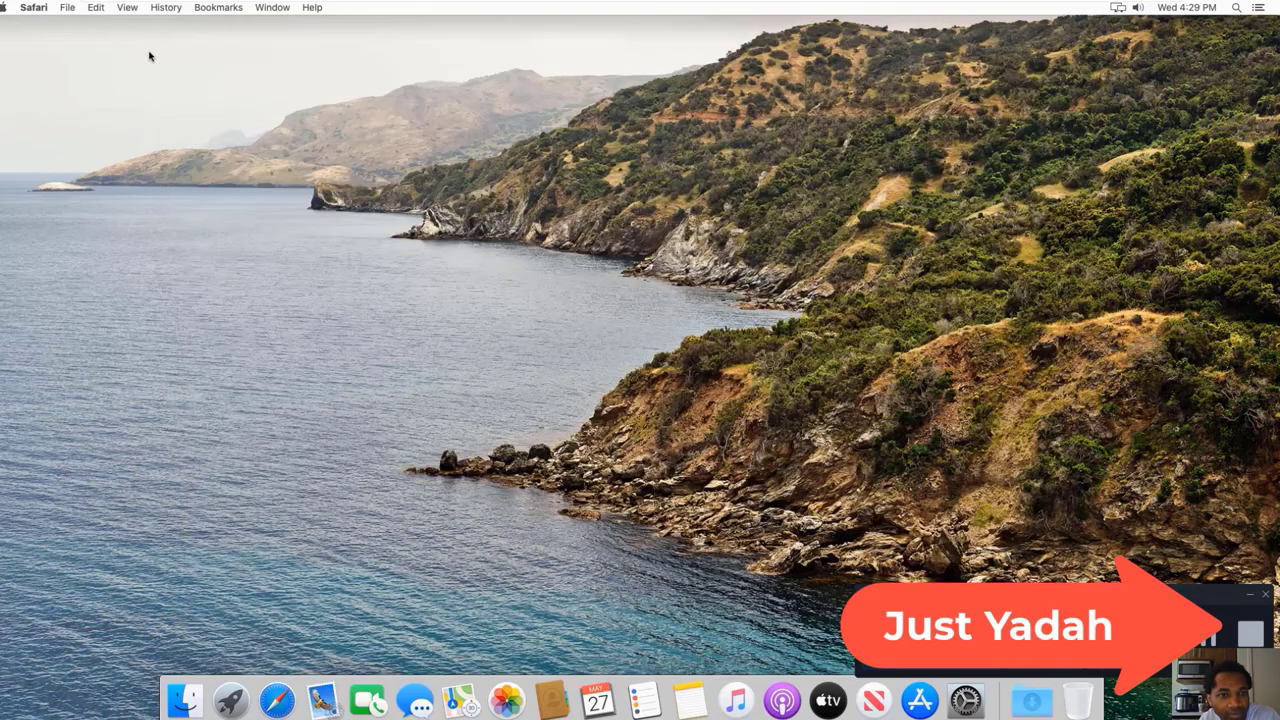
# Reopen About This Mac to check the disk's available storage after the update, and close it
pyautogui.click(3, 10)
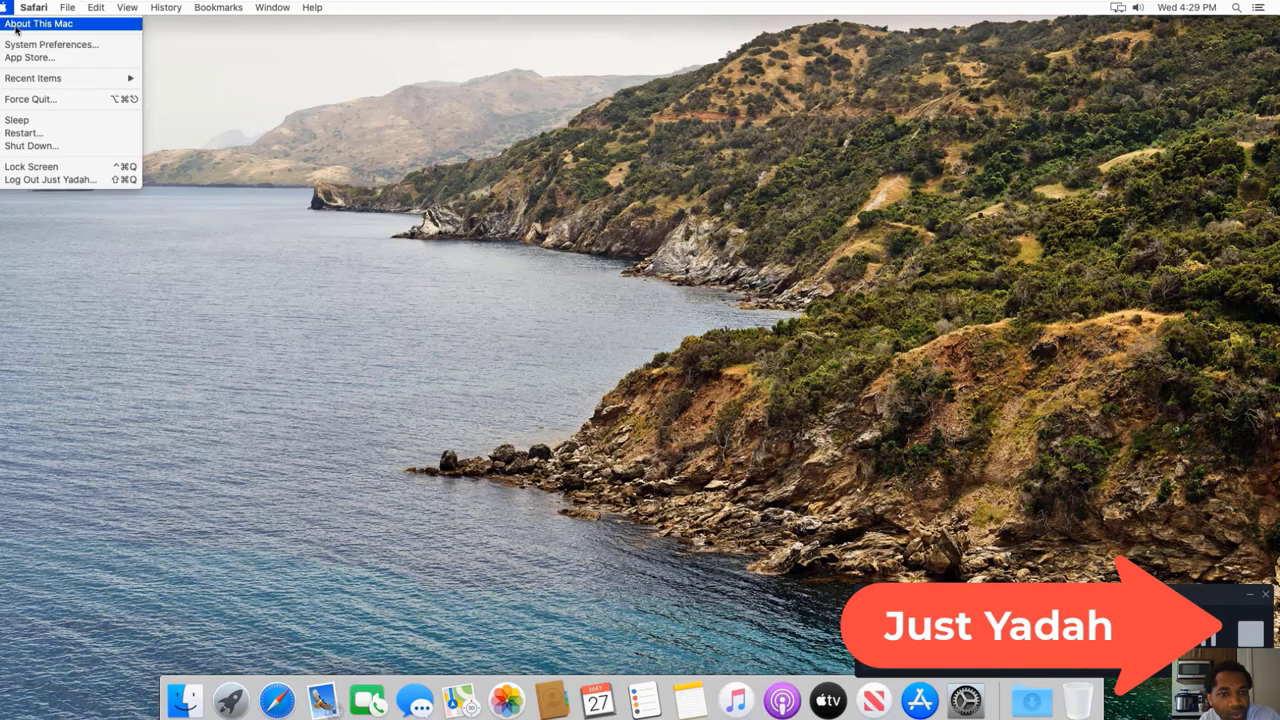
pyautogui.click(20, 25)
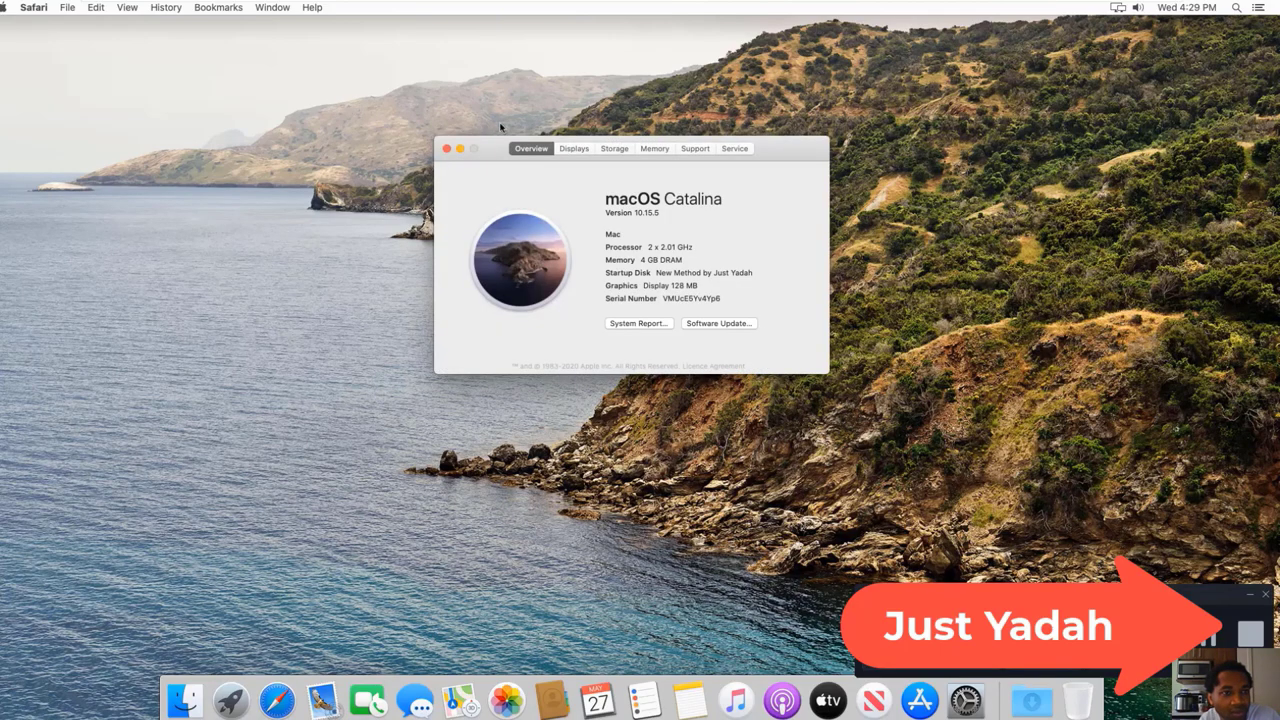
pyautogui.click(615, 148)
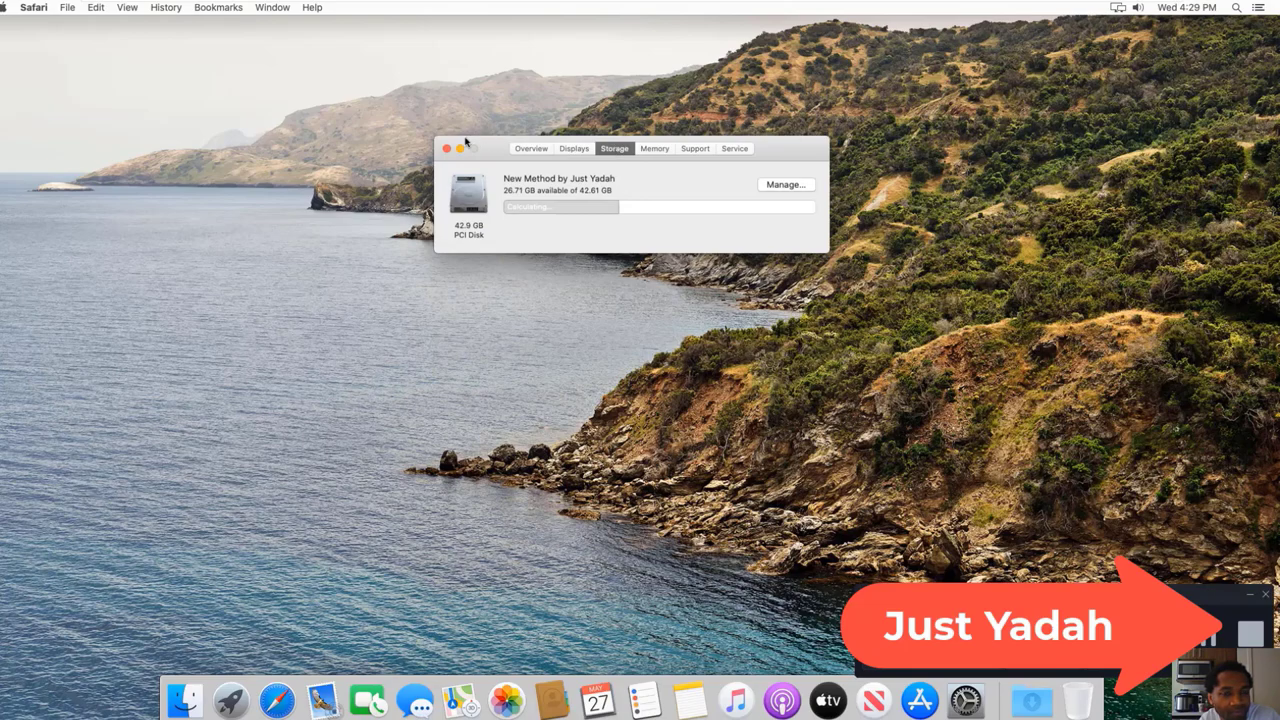
pyautogui.click(446, 149)
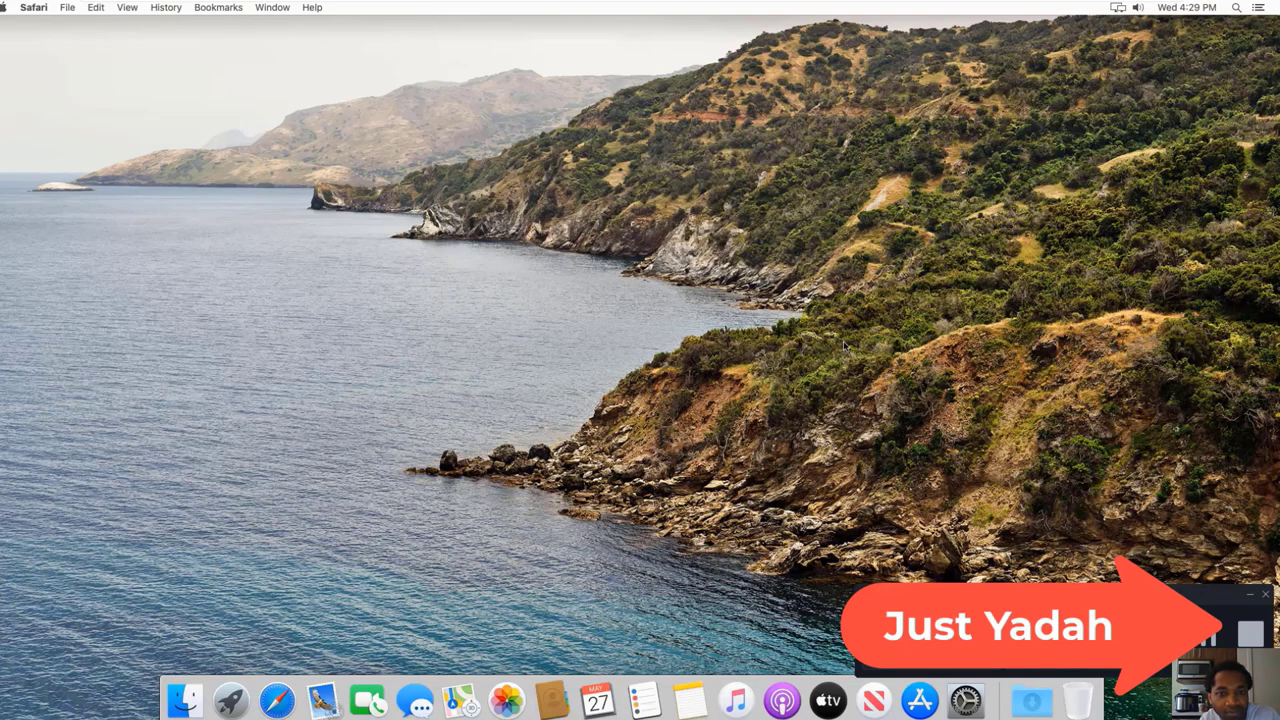
# Clear the overlaying recorder window out of the way and restart the Mac without reopening windows at login
pyautogui.click(1211, 640)
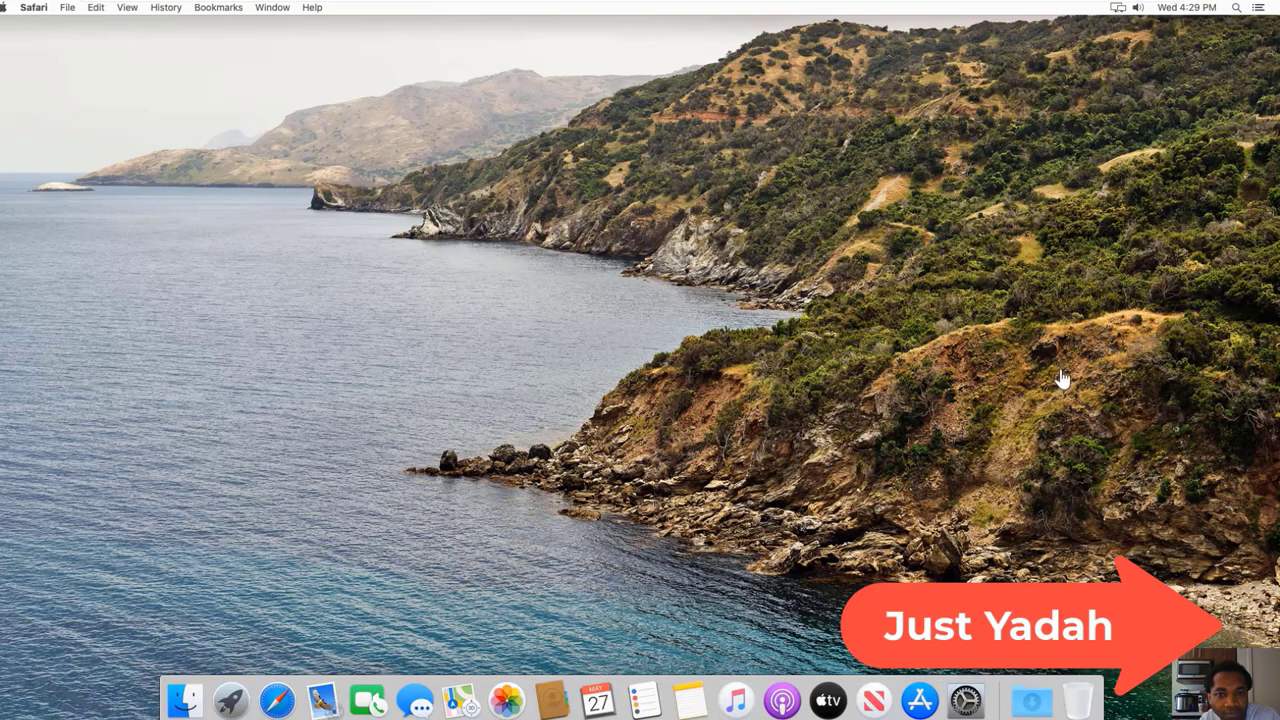
pyautogui.moveTo(1073, 8)
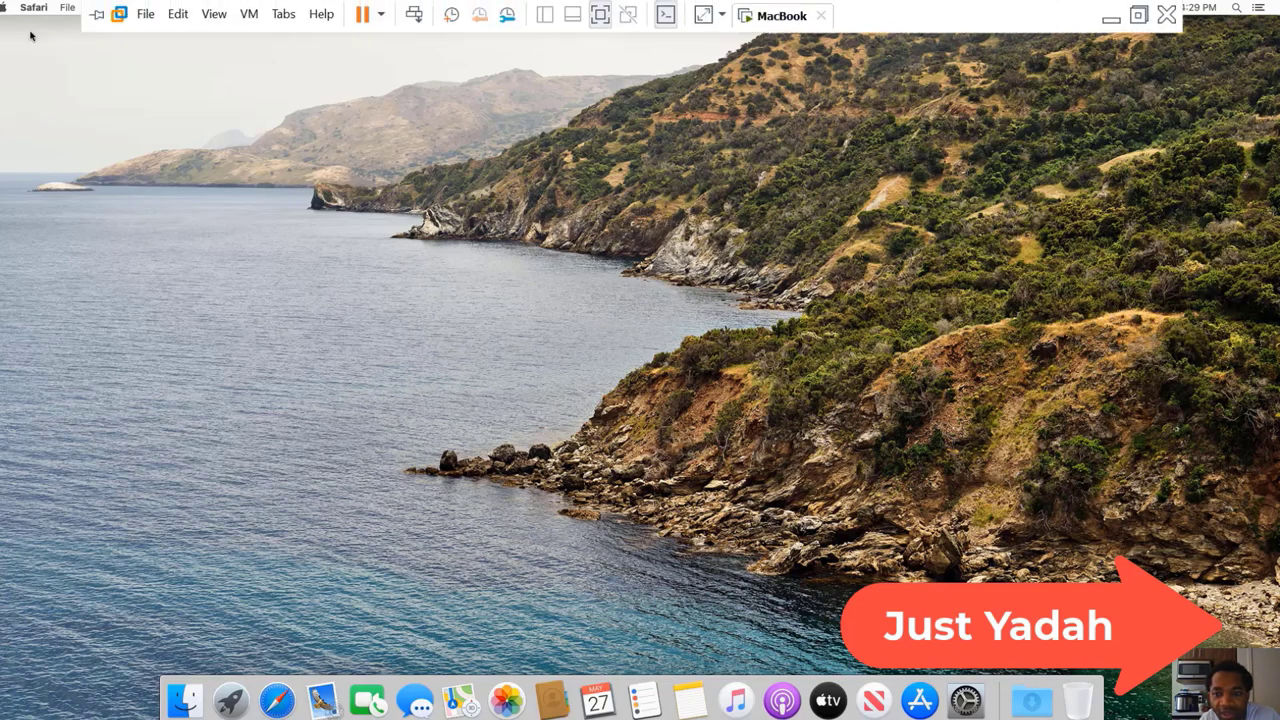
pyautogui.click(6, 8)
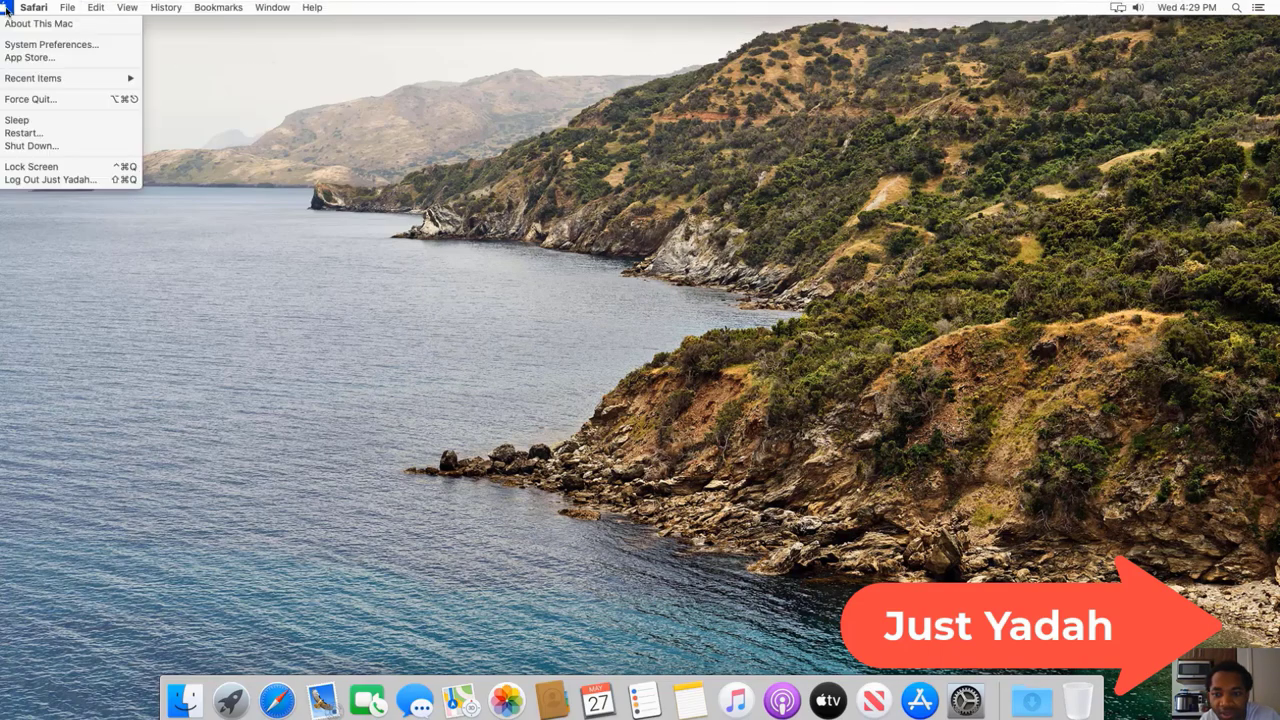
pyautogui.click(33, 135)
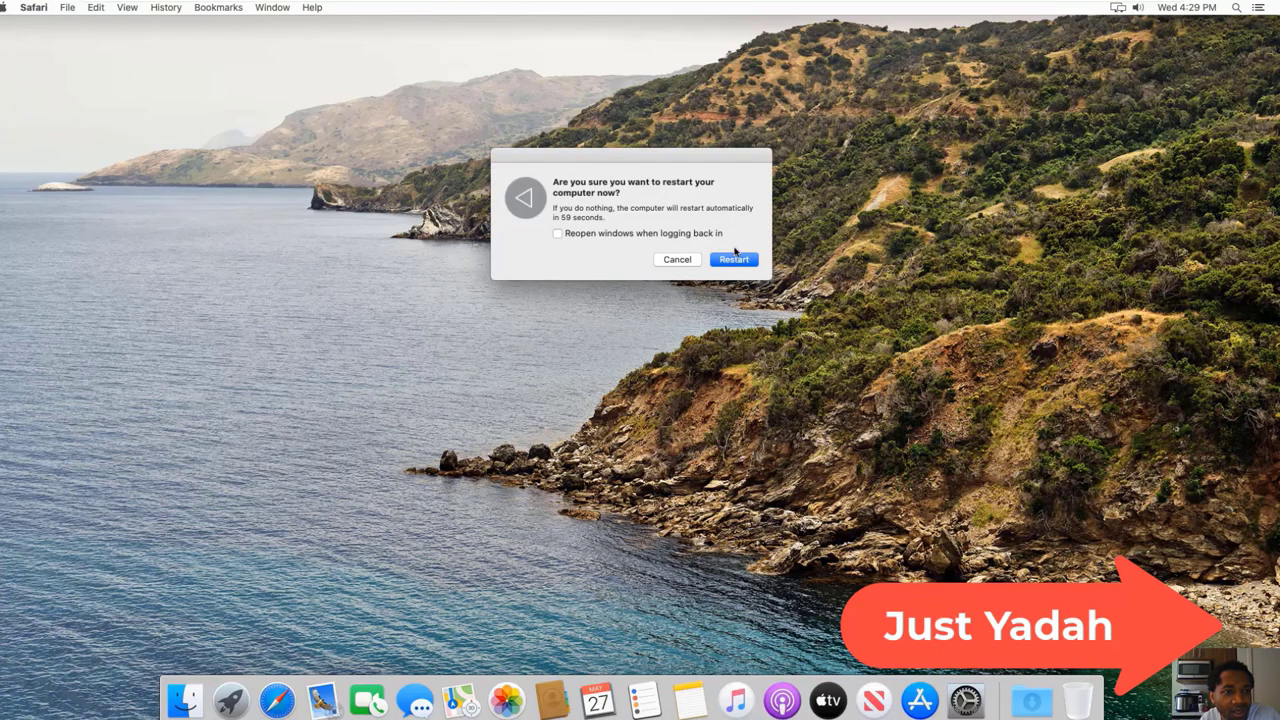
pyautogui.click(744, 262)
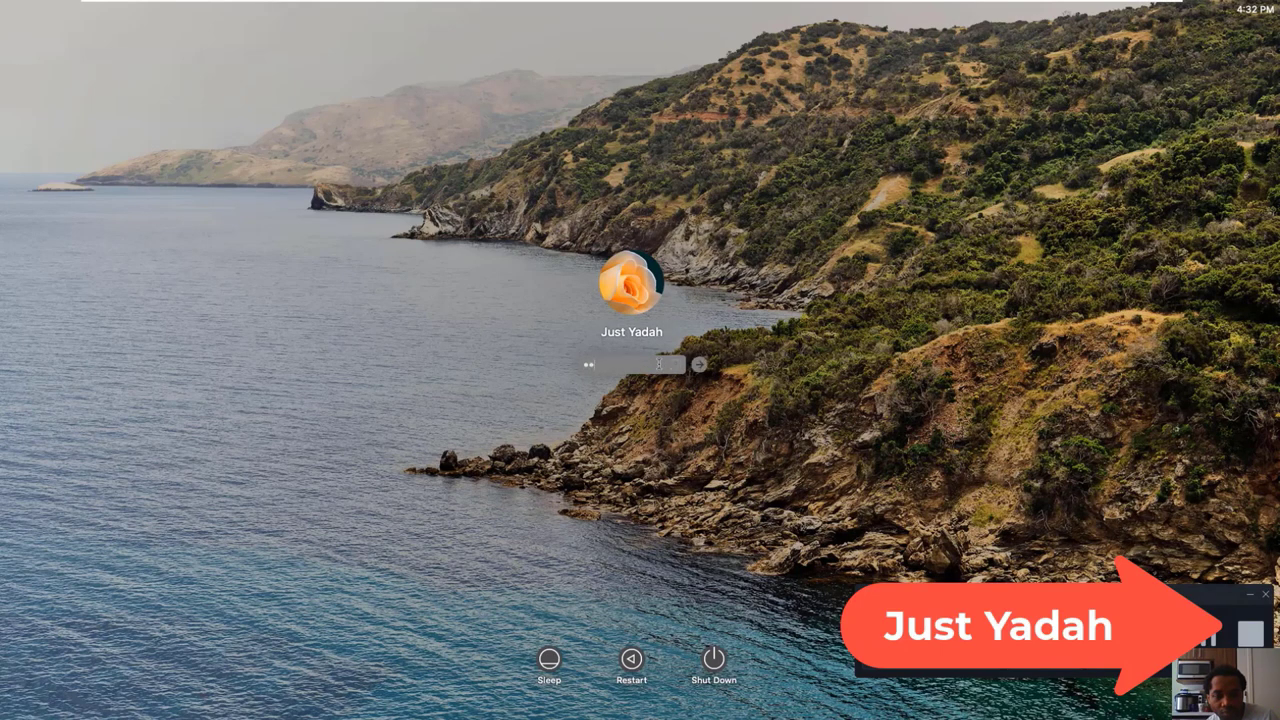
# Sign in with the account password after the restart and close the About This Mac window
pyautogui.press('Return')
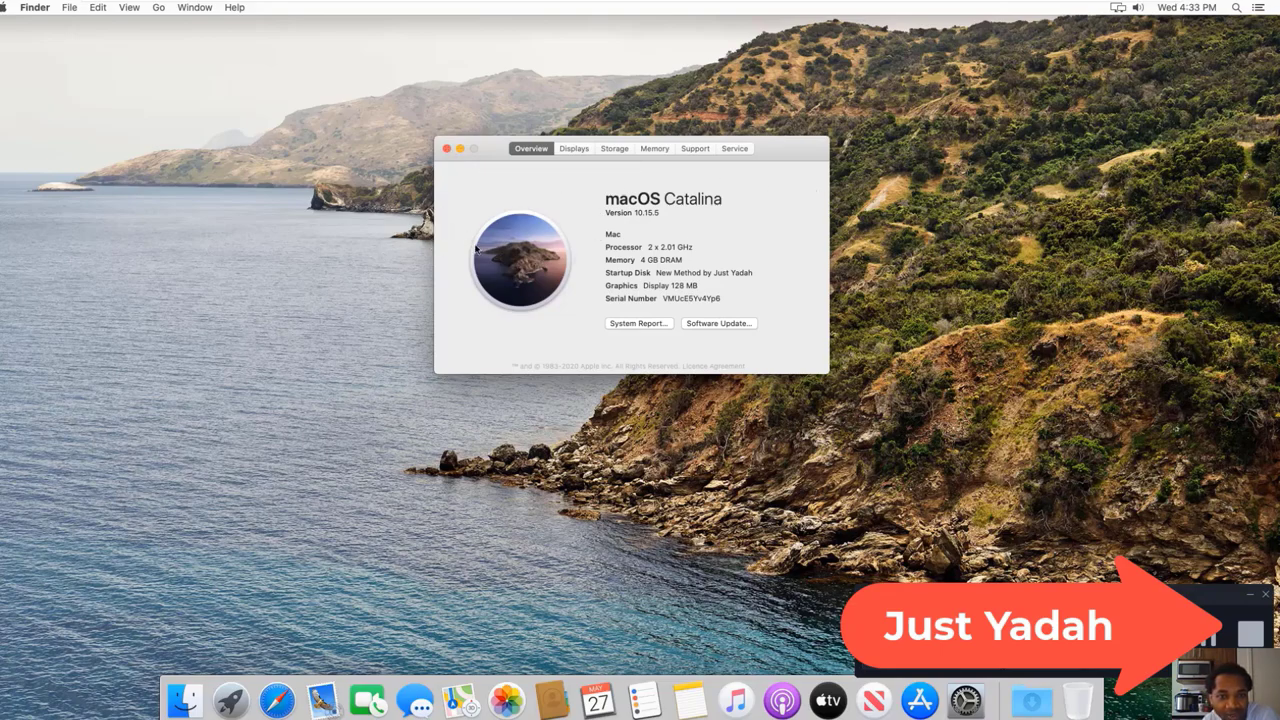
pyautogui.click(447, 149)
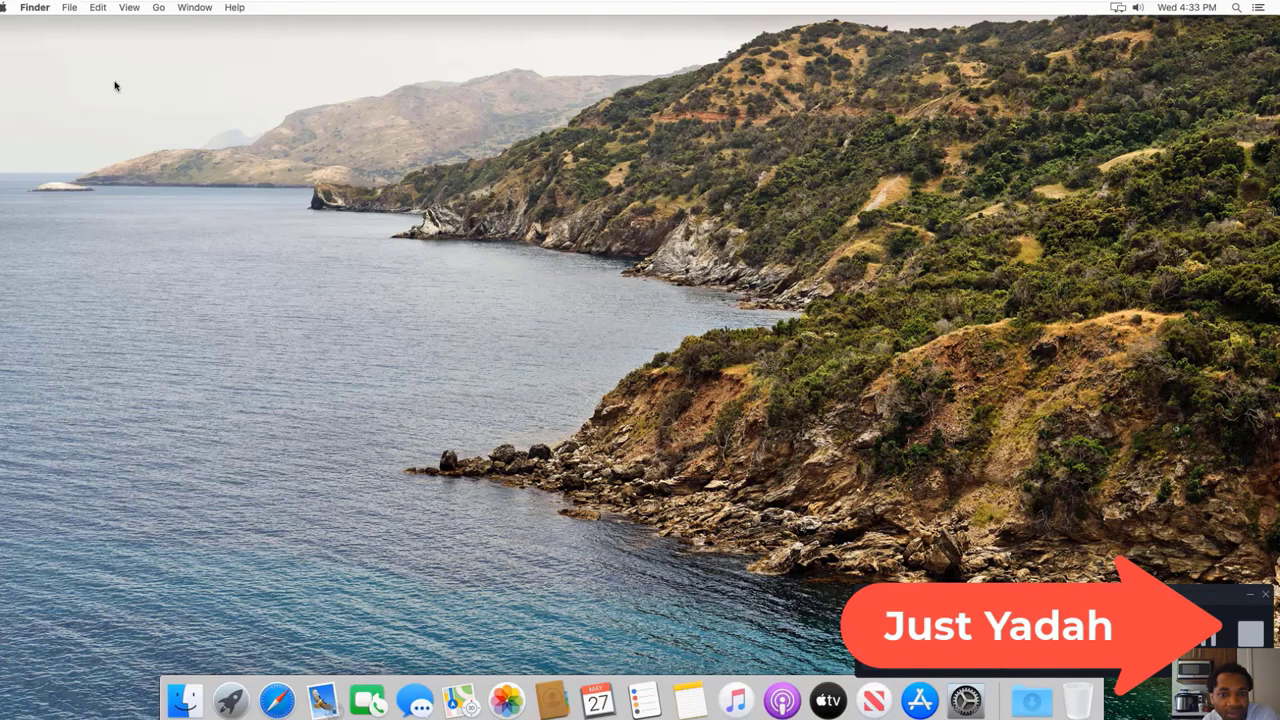
# Shut down the Mac virtual machine
pyautogui.click(4, 8)
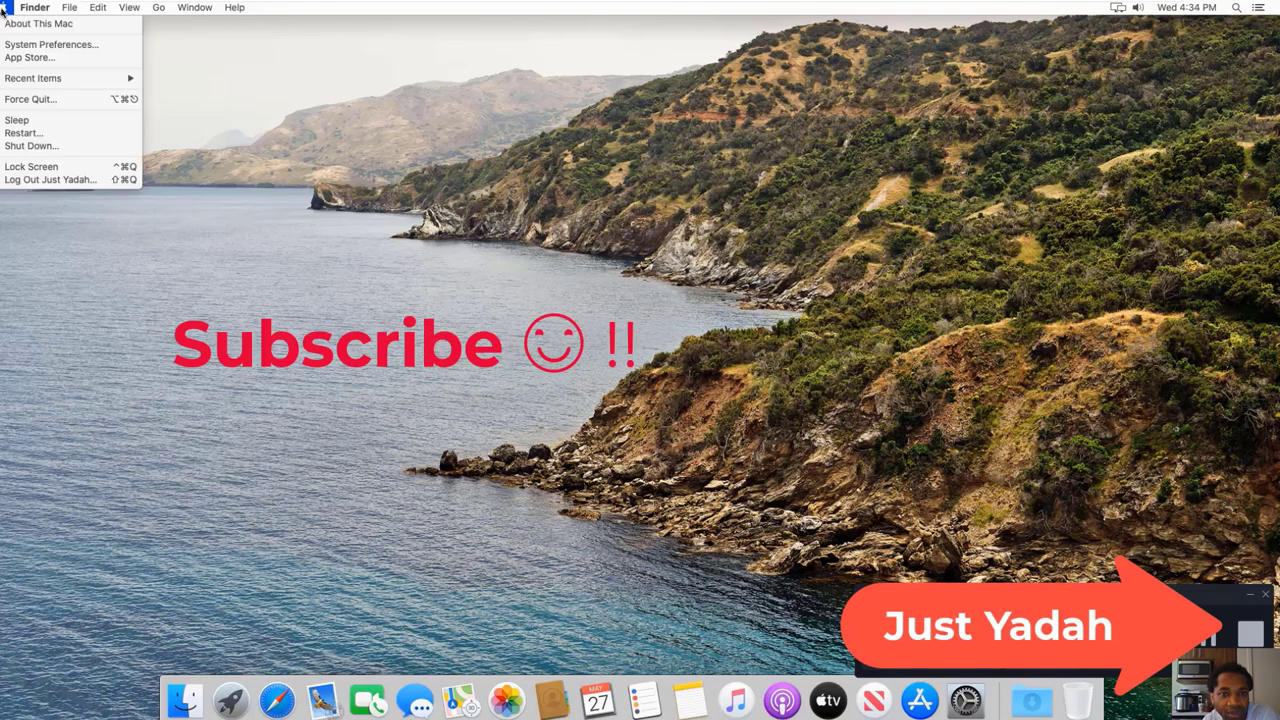
pyautogui.click(43, 147)
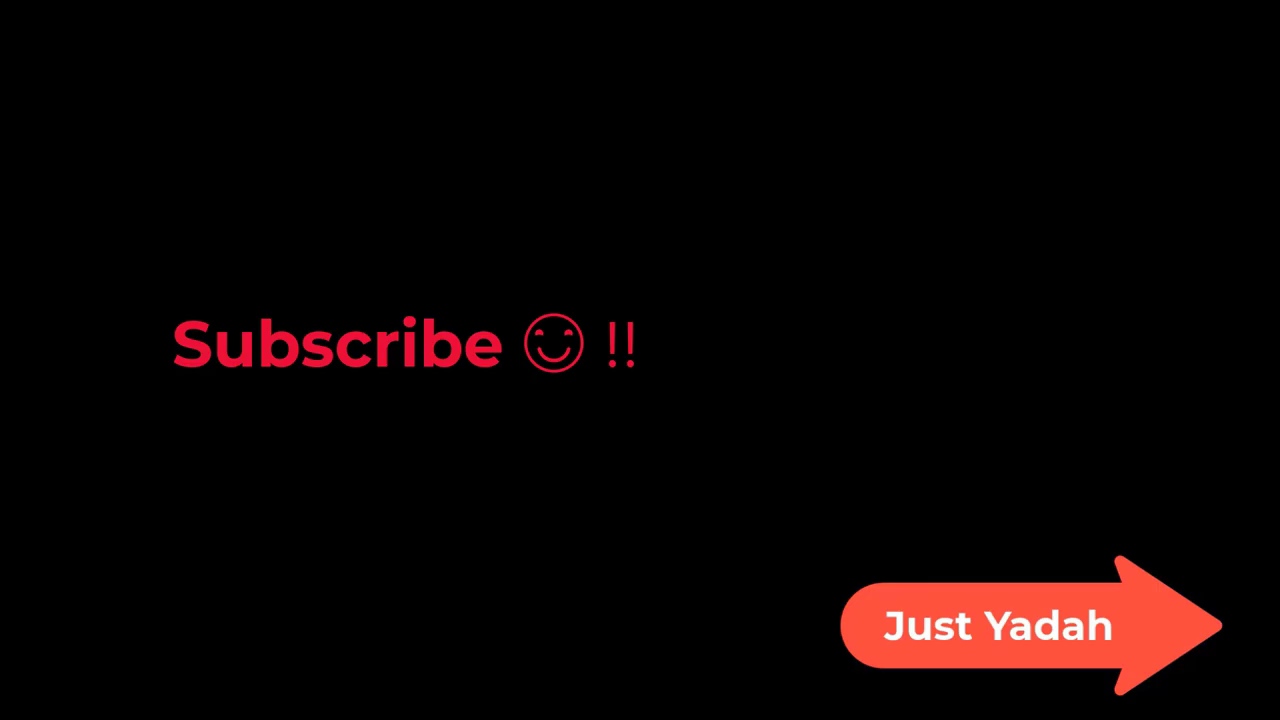